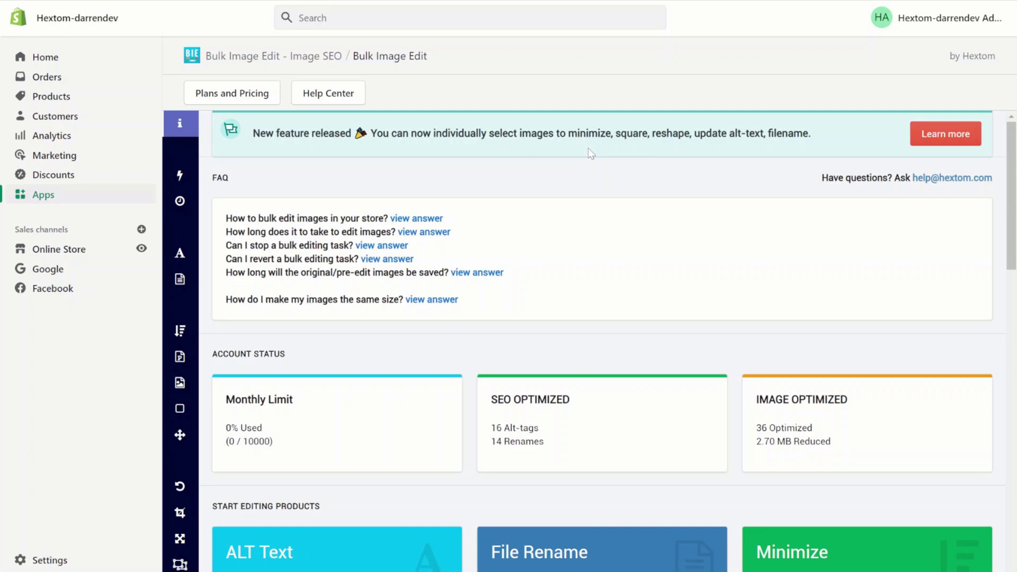
pyautogui.scroll(-1, 588, 147)
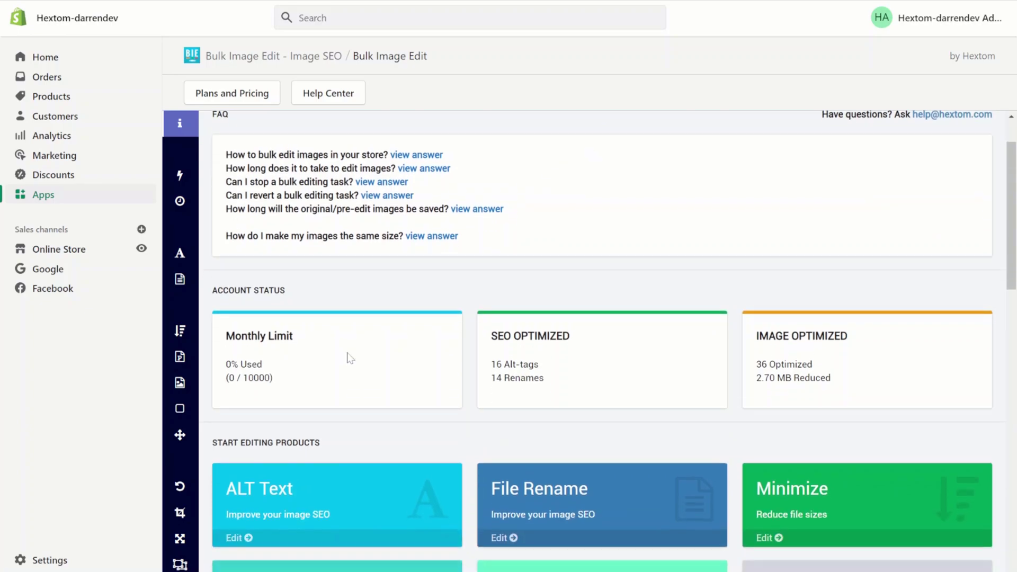
pyautogui.moveTo(180, 253)
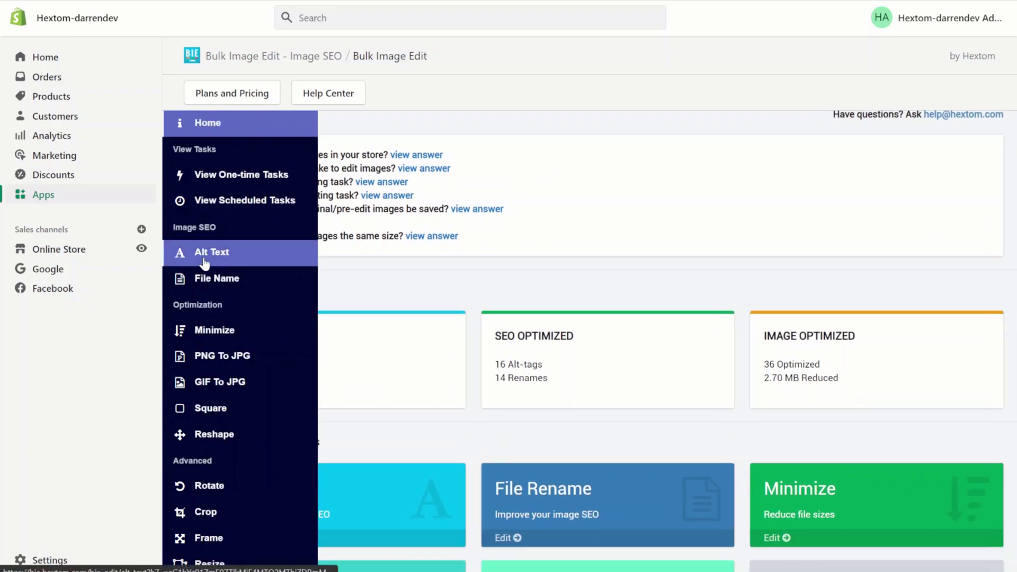
# Open the Alt Text tool under Image SEO in Bulk Image Edit
pyautogui.click(204, 254)
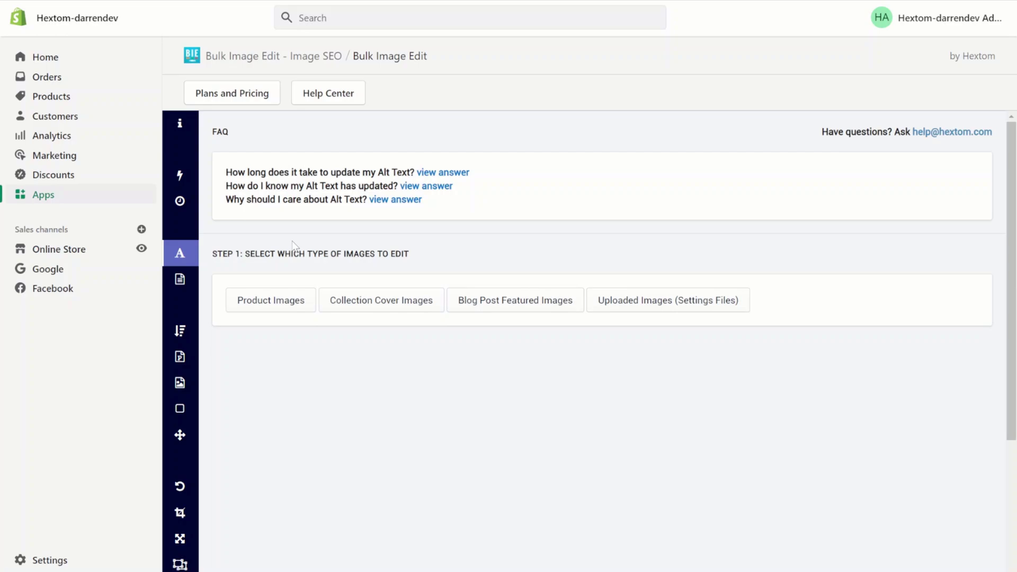
# Preview product images whose title contains 'shirt' and show the edit-method choices
pyautogui.click(270, 300)
pyautogui.click(556, 433)
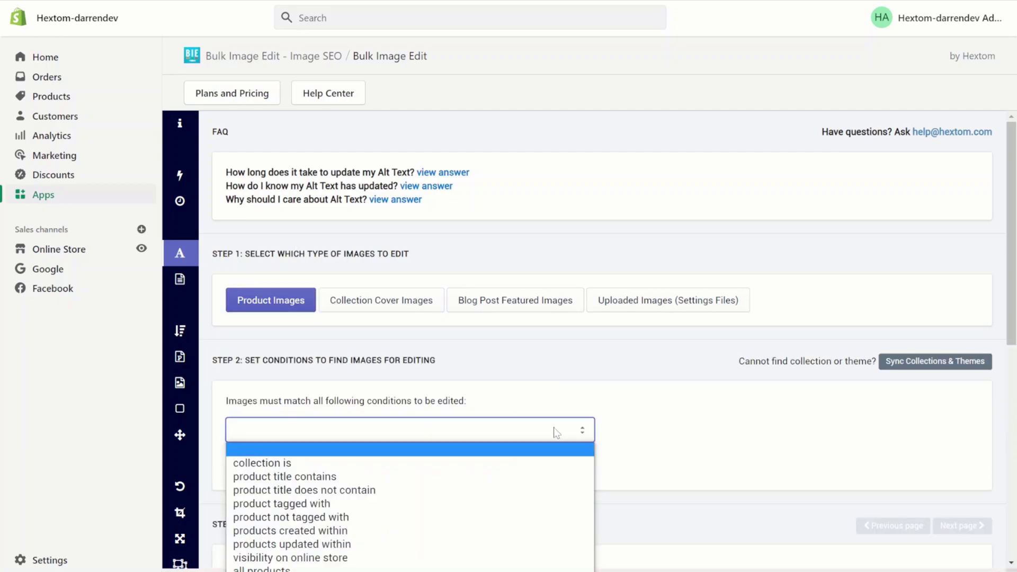
pyautogui.click(413, 475)
pyautogui.write('shi')
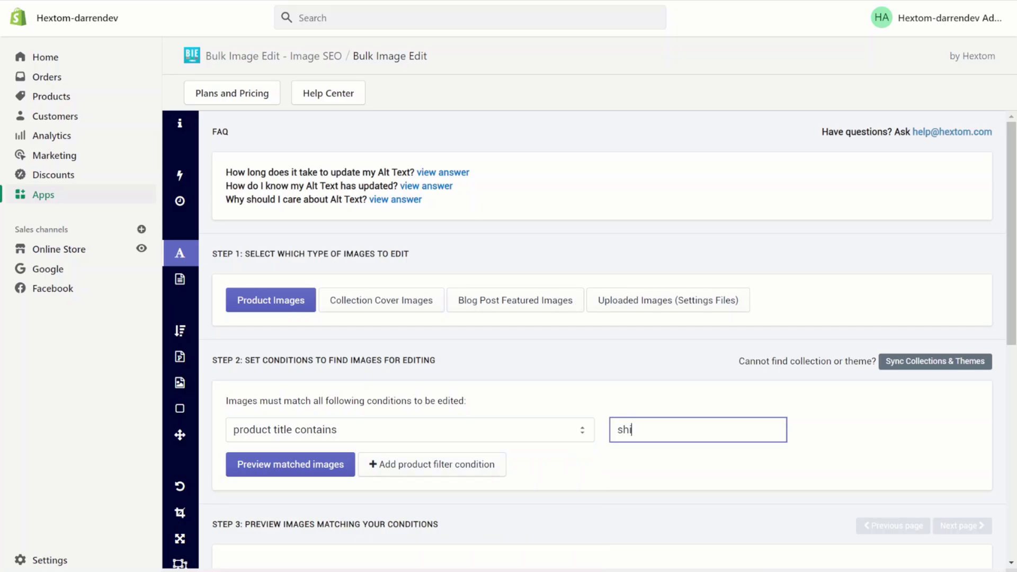
pyautogui.write('rt')
pyautogui.click(279, 481)
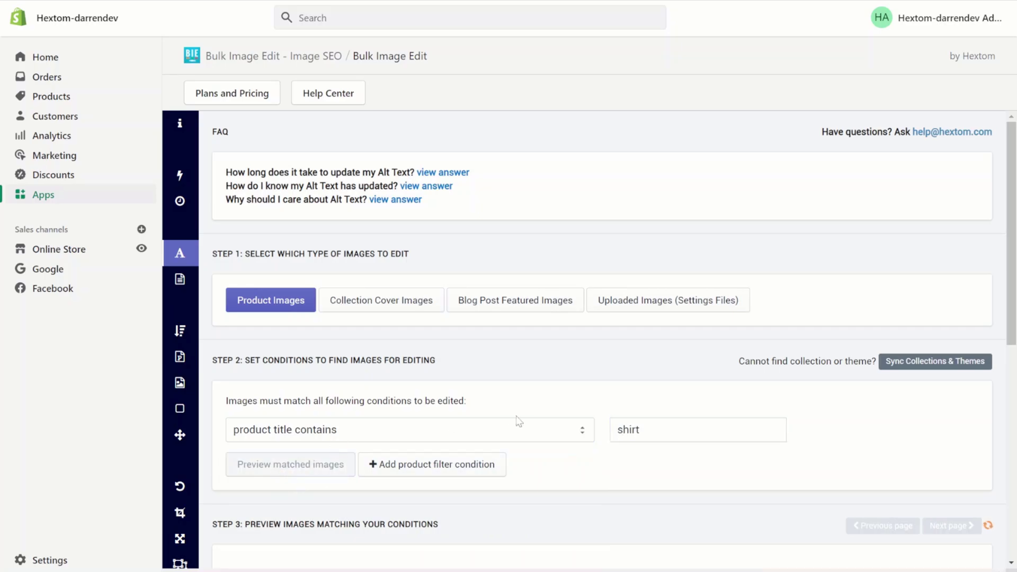
pyautogui.scroll(-2, 523, 420)
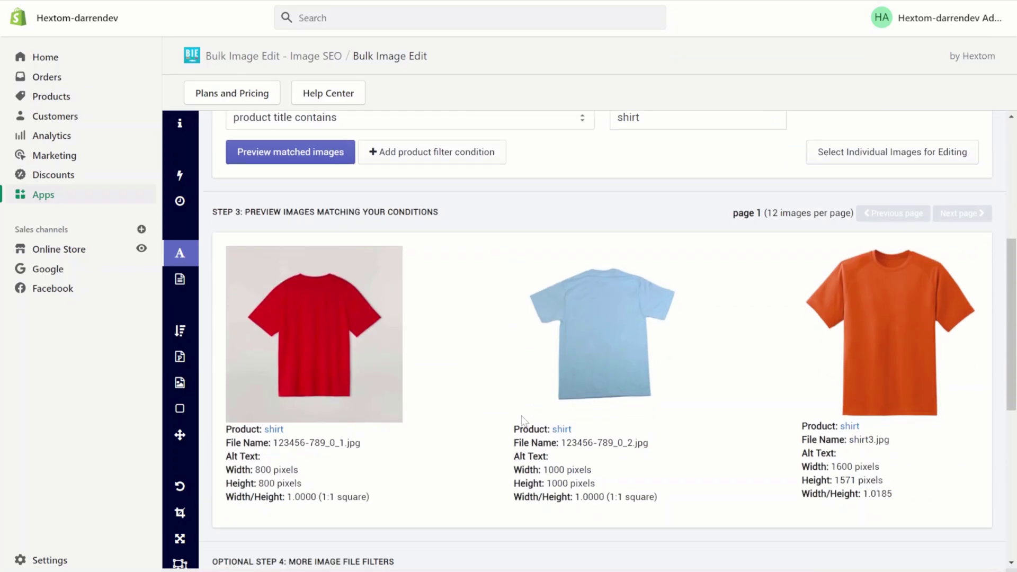
pyautogui.scroll(-5, 775, 373)
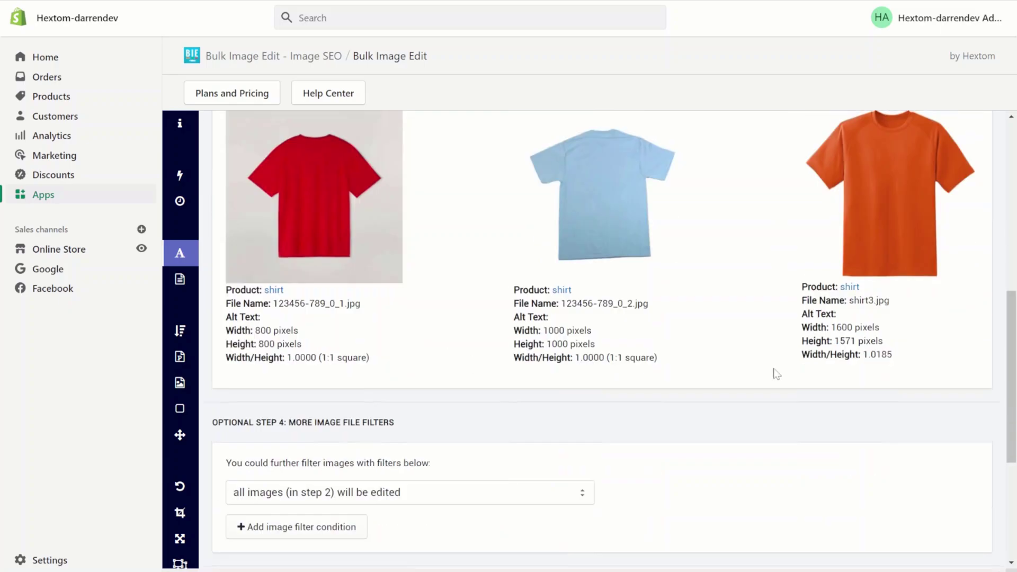
pyautogui.scroll(-3, 776, 374)
pyautogui.click(402, 412)
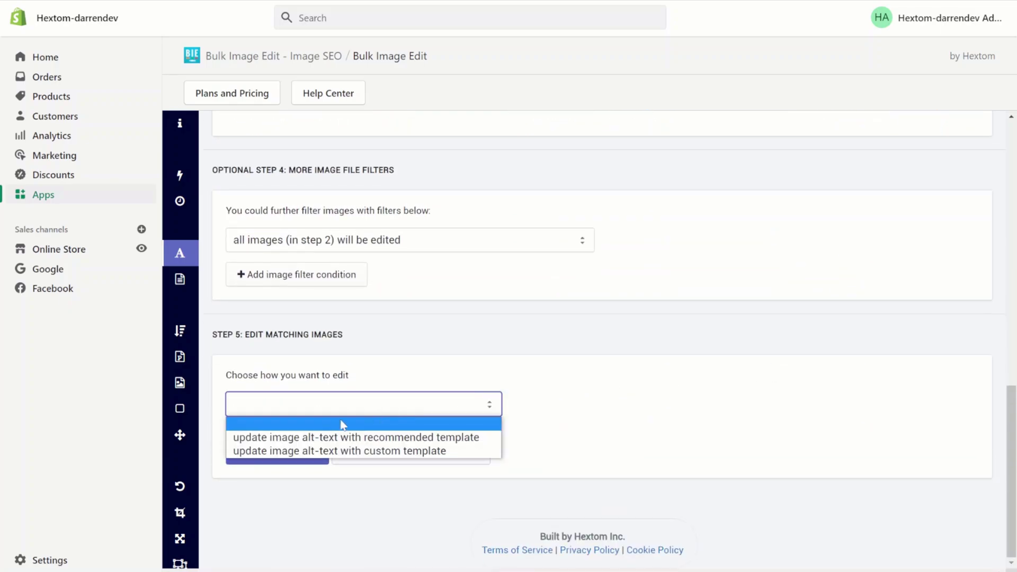
# Bulk-update the shirts' alt text using the custom [product_title]-Hextom-darrendev template
pyautogui.click(309, 438)
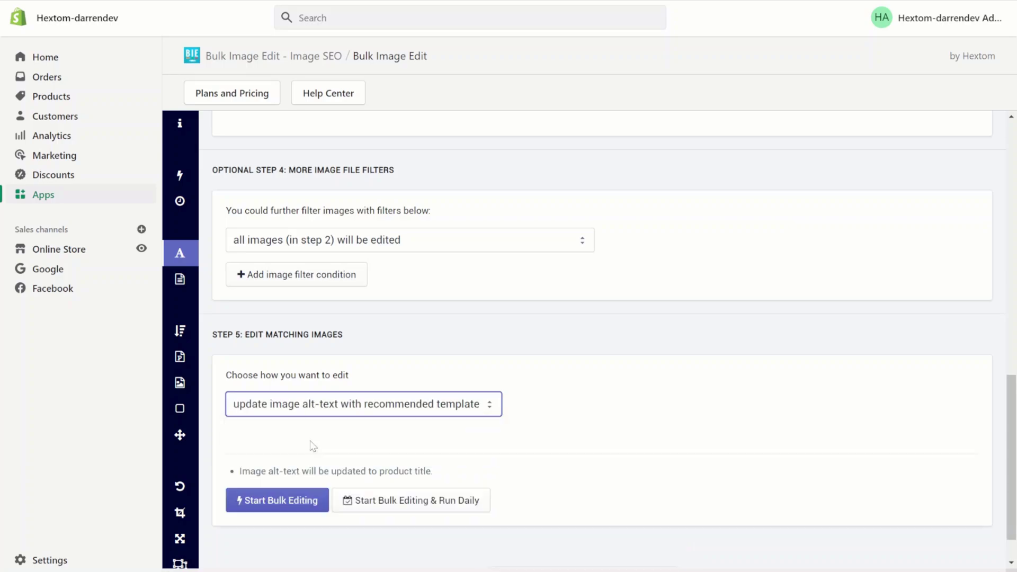
pyautogui.click(371, 410)
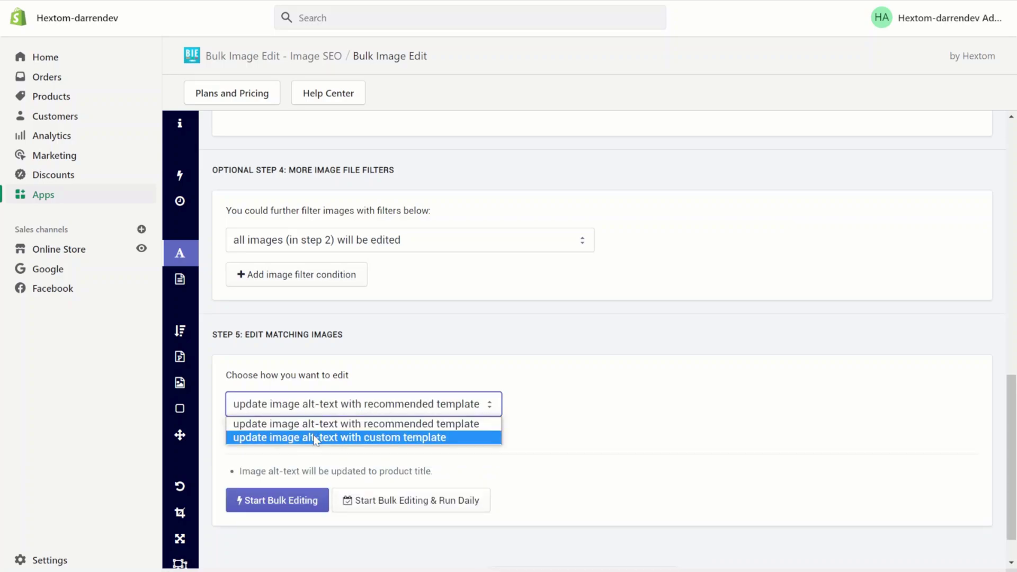
pyautogui.click(315, 438)
pyautogui.scroll(-3, 512, 453)
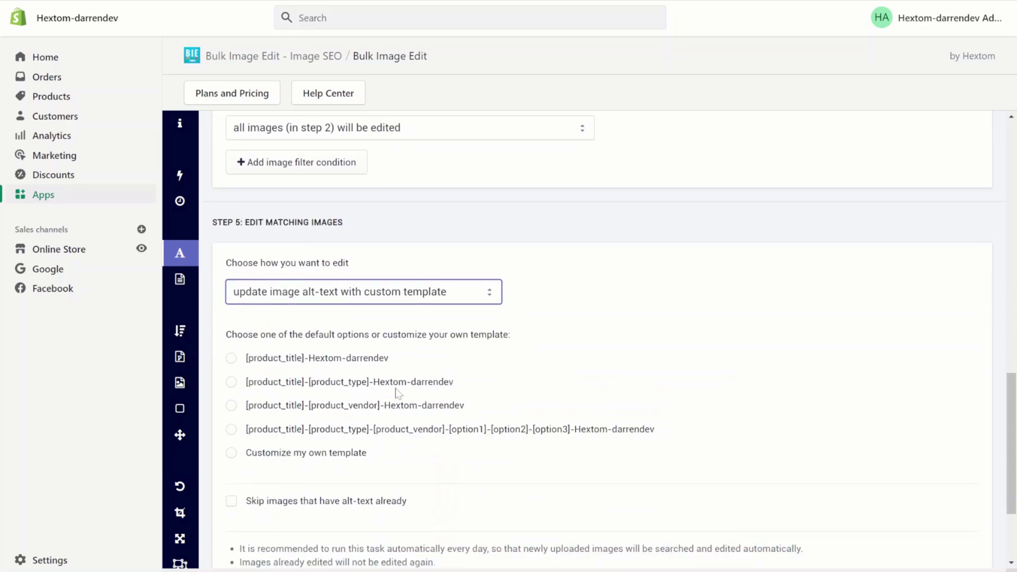
pyautogui.scroll(-1, 397, 392)
pyautogui.click(231, 397)
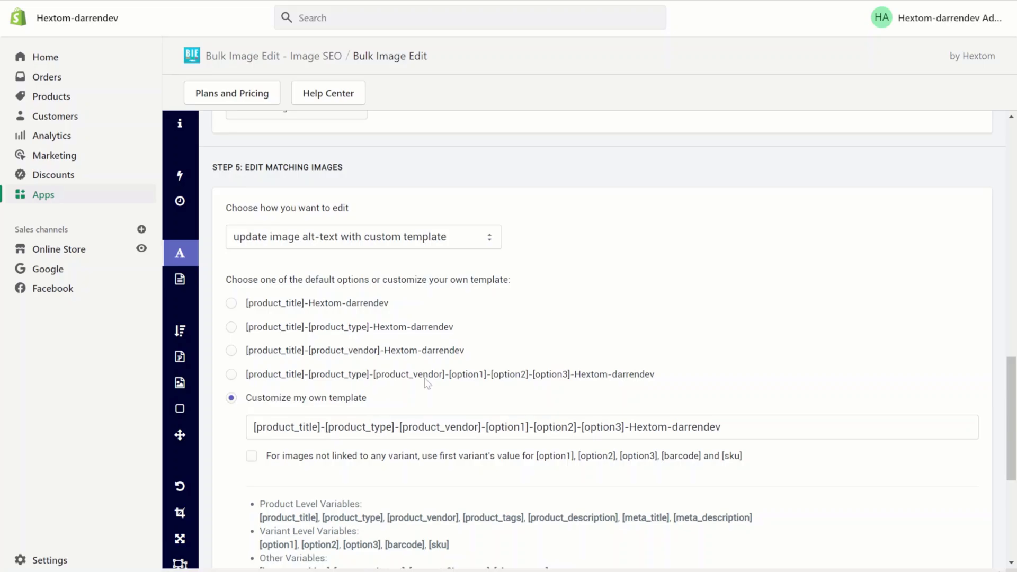
pyautogui.click(314, 306)
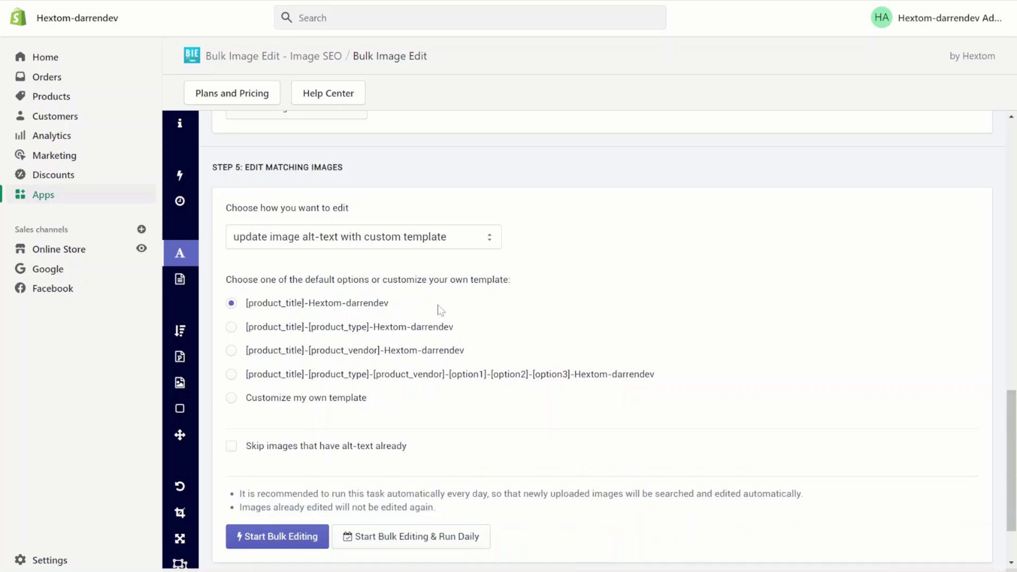
pyautogui.scroll(-1, 439, 310)
pyautogui.click(256, 472)
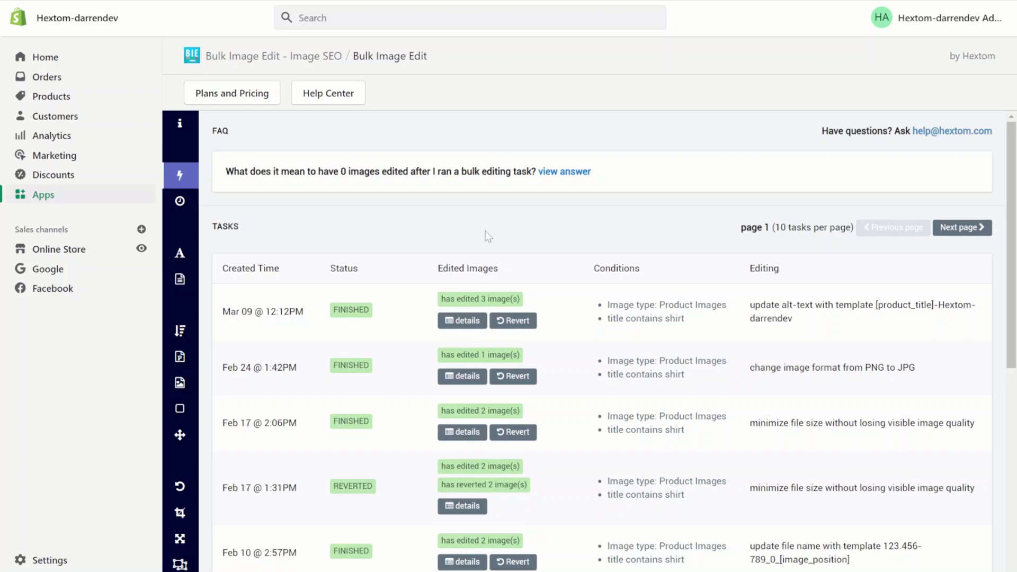
# Review the finished task's three shirt images now showing 'shirt-Hextom-darrendev' alt text
pyautogui.click(462, 320)
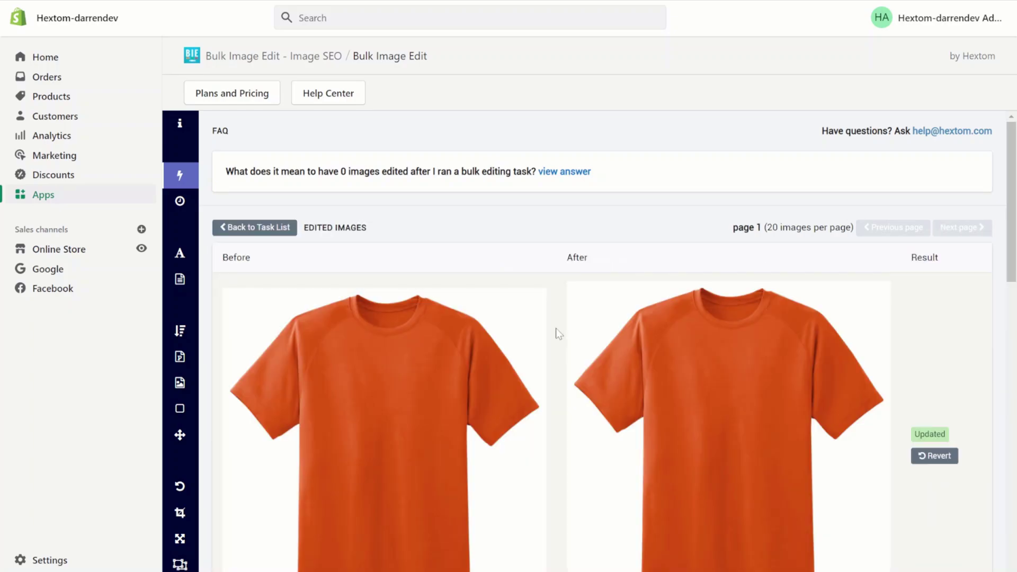
pyautogui.scroll(-3, 556, 332)
pyautogui.scroll(-2, 555, 333)
pyautogui.scroll(-4, 556, 332)
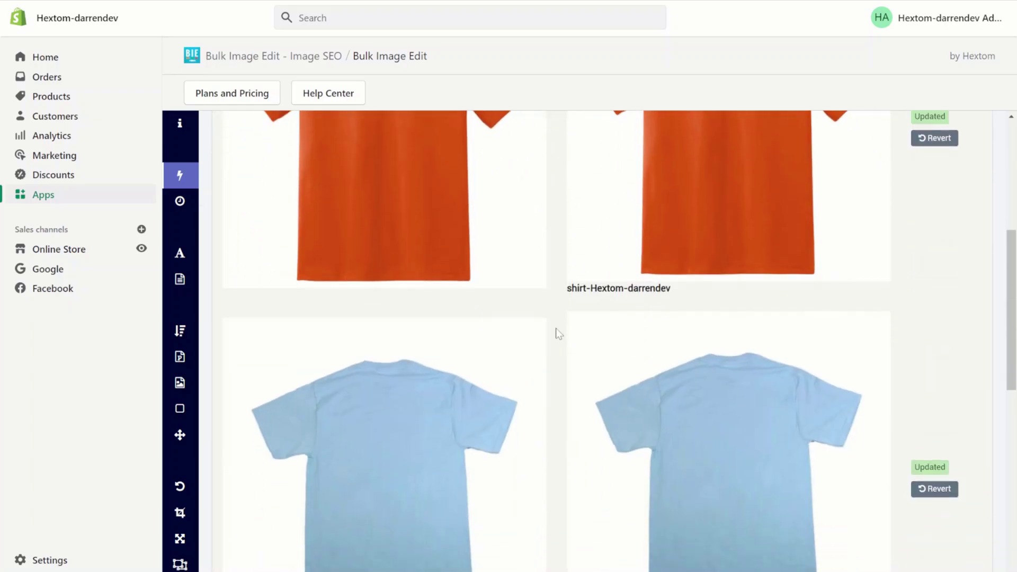
pyautogui.scroll(-3, 556, 333)
pyautogui.scroll(-3, 555, 332)
pyautogui.scroll(-3, 556, 332)
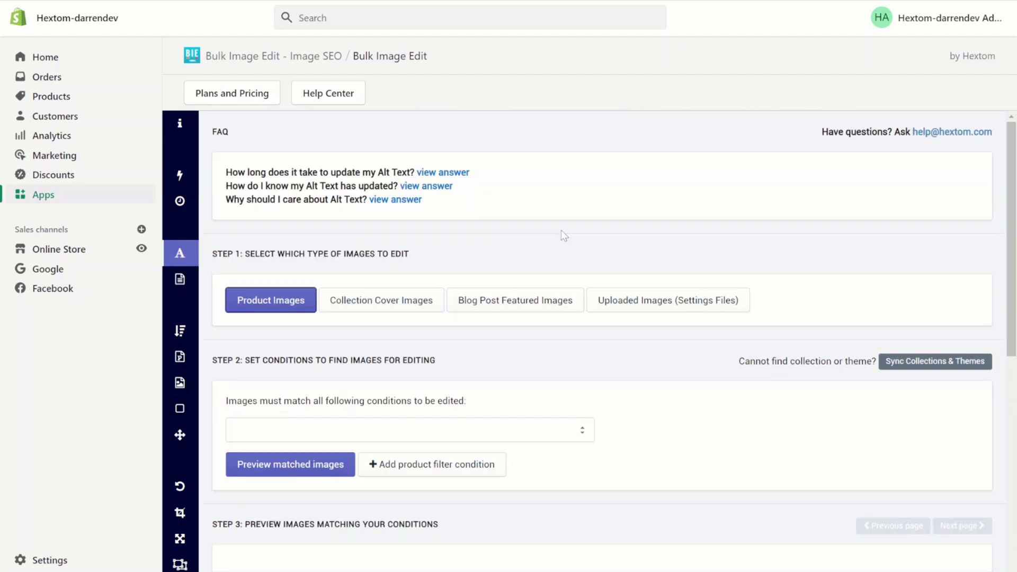
pyautogui.scroll(-2, 561, 230)
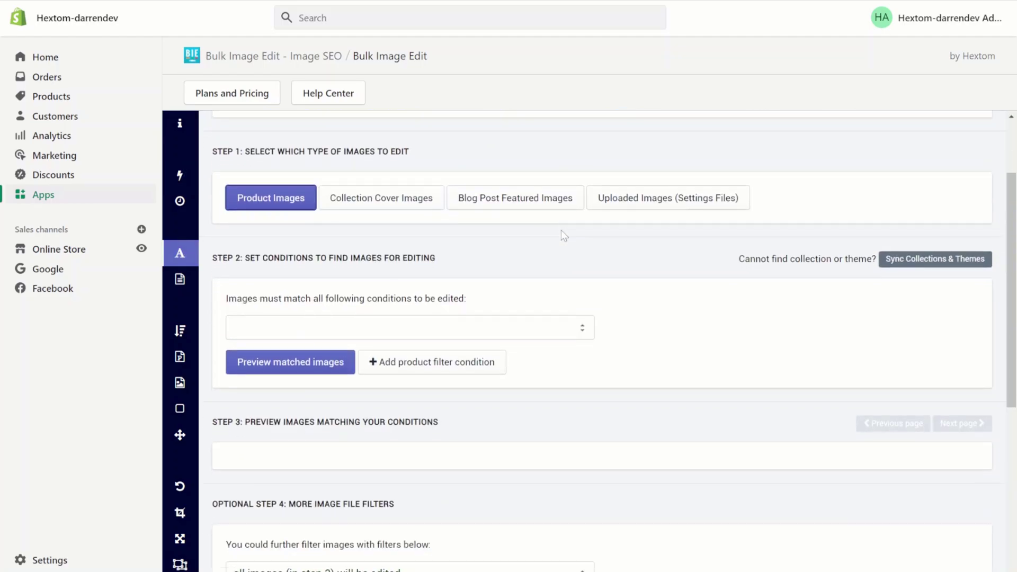
# Preview product images whose title contains 'shirt'
pyautogui.click(544, 329)
pyautogui.click(456, 375)
pyautogui.click(697, 326)
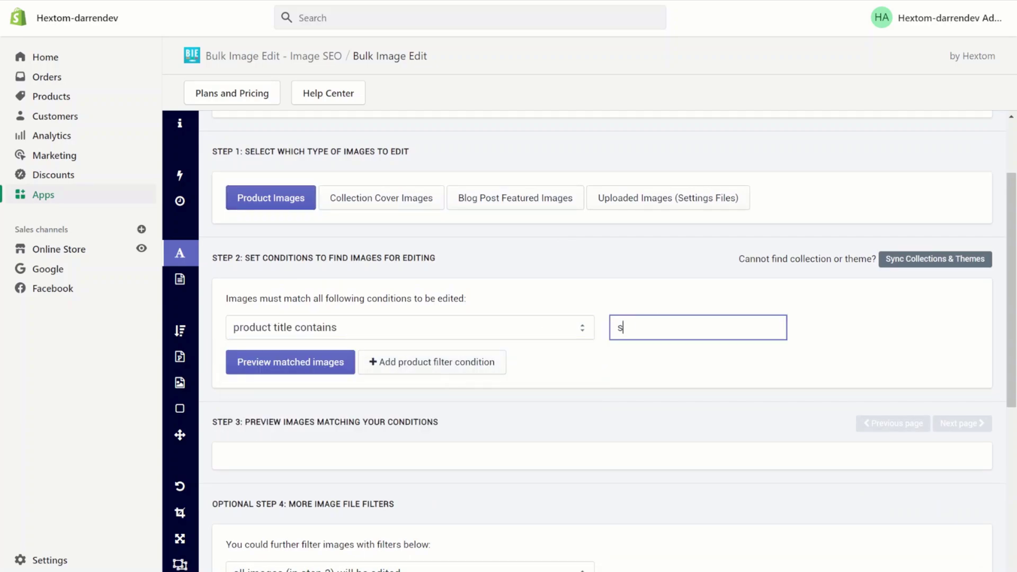
pyautogui.write('shirt')
pyautogui.click(290, 361)
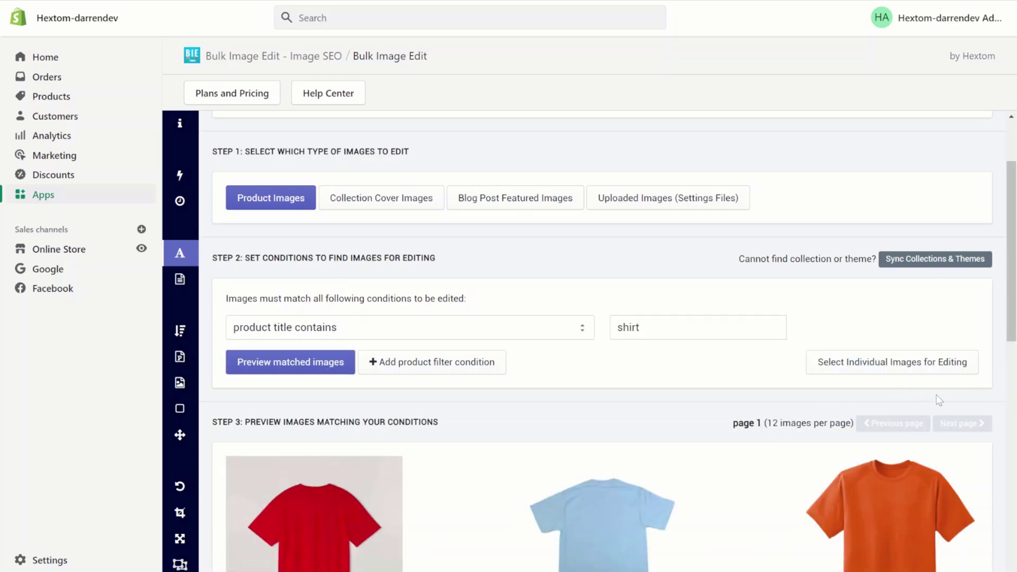
# Select the red, blue and orange shirt images individually for alt text editing
pyautogui.click(878, 363)
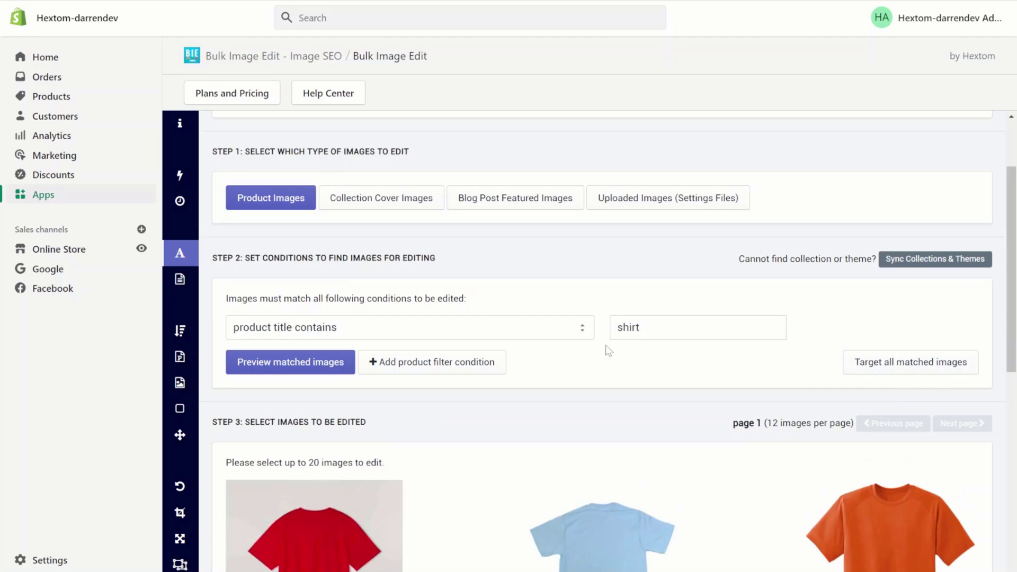
pyautogui.scroll(-3, 606, 346)
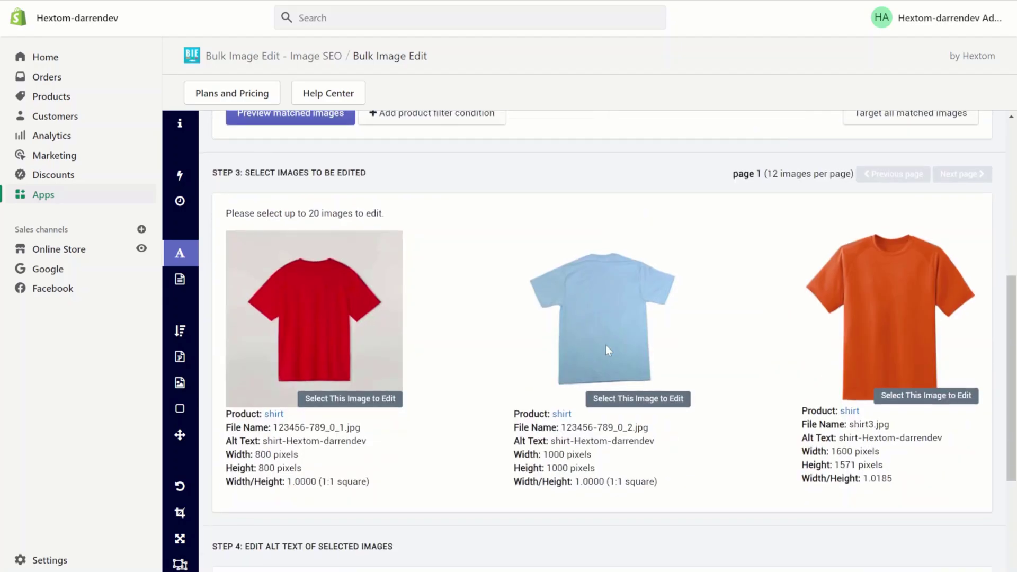
pyautogui.click(639, 398)
pyautogui.click(926, 394)
pyautogui.scroll(-4, 620, 350)
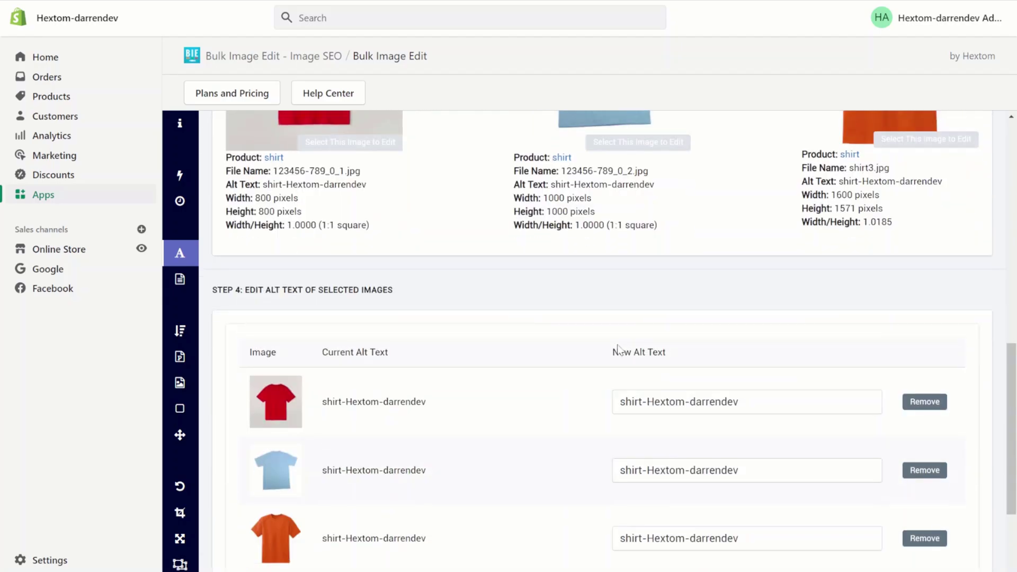
pyautogui.scroll(-2, 619, 350)
# Replace the red and blue shirts' alt text with Shirt-red and Shirt-blue
pyautogui.click(675, 312)
pyautogui.hotkey('ctrl', 'a')
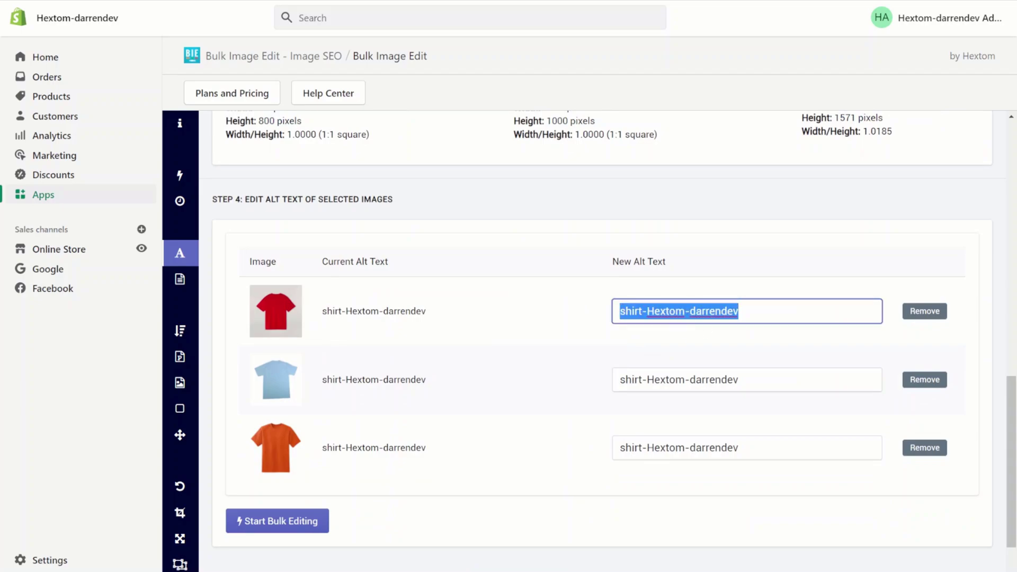
pyautogui.press('BackSpace')
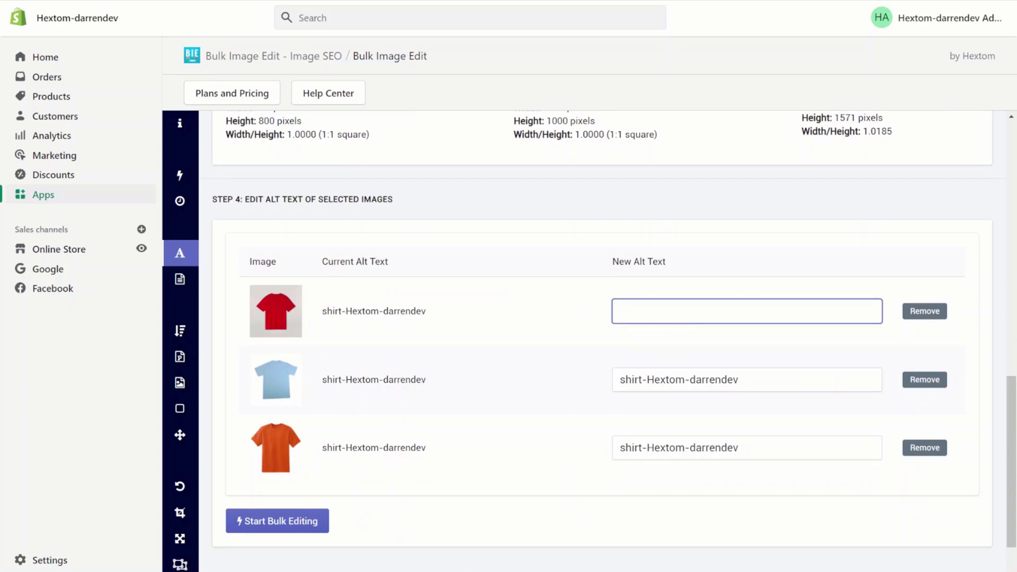
pyautogui.write('Shirt-re')
pyautogui.write('d')
pyautogui.click(690, 379)
pyautogui.doubleClick(691, 380)
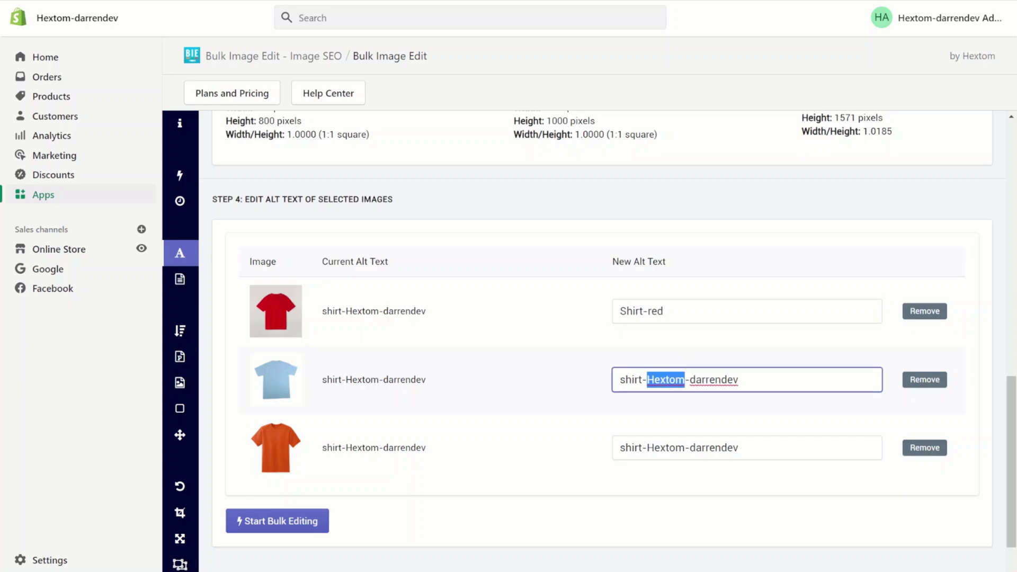
pyautogui.hotkey('ctrl', 'a')
pyautogui.write('Shir')
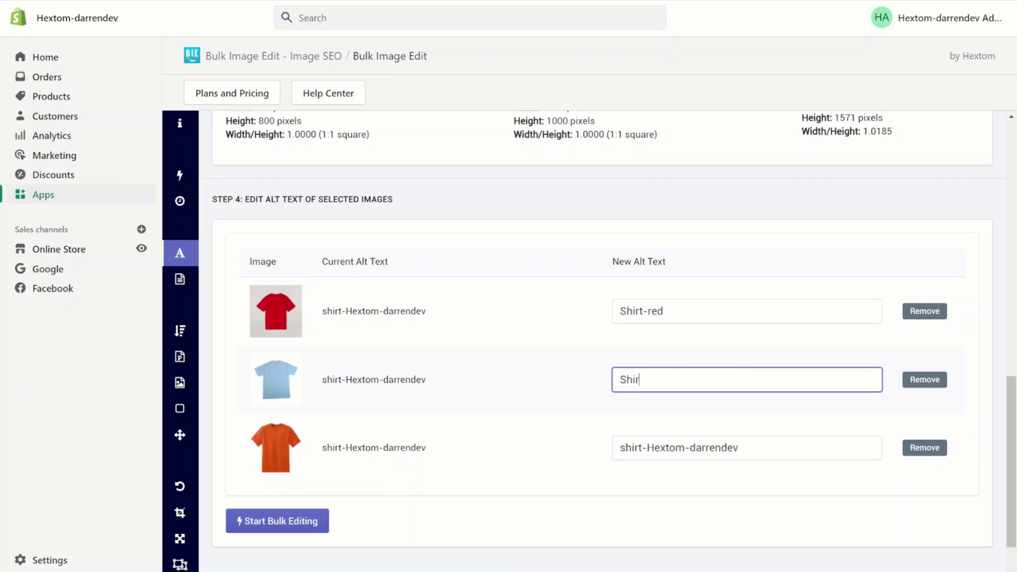
pyautogui.write('t-blue')
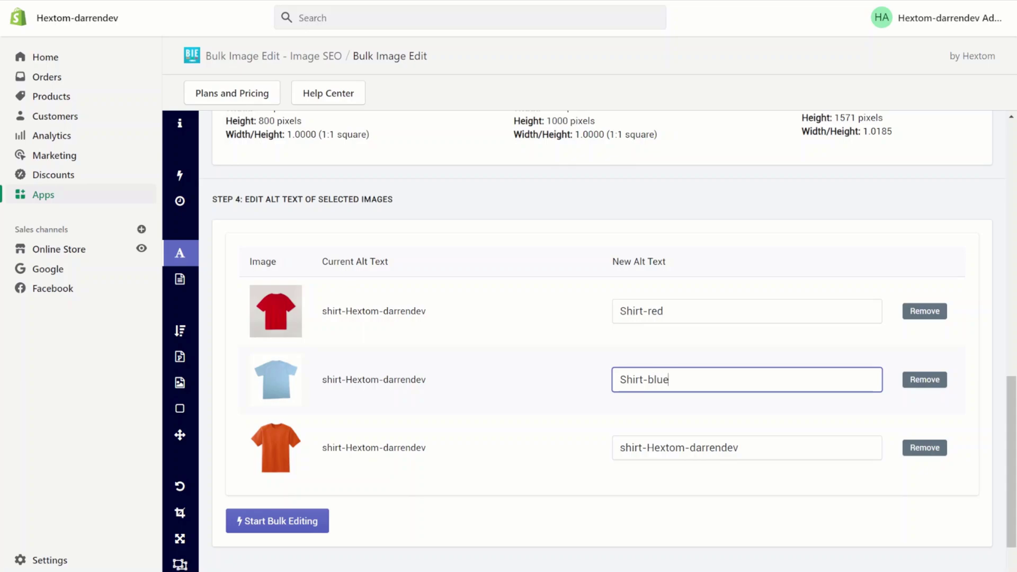
# Set the orange shirt's alt text to Shirt-orange and start bulk editing
pyautogui.click(711, 448)
pyautogui.hotkey('ctrl', 'a')
pyautogui.write('Shirt-')
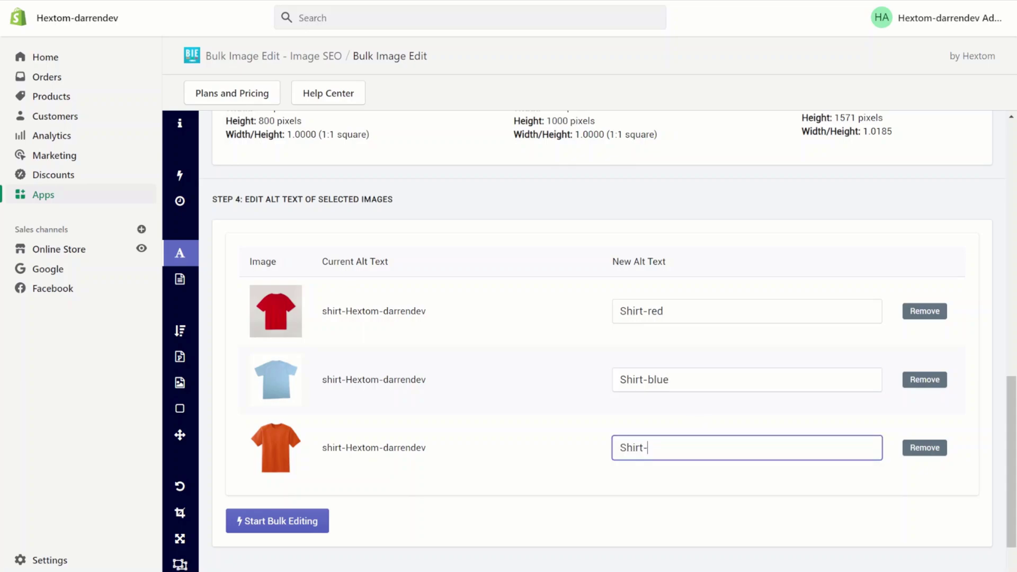
pyautogui.write('orange')
pyautogui.click(301, 522)
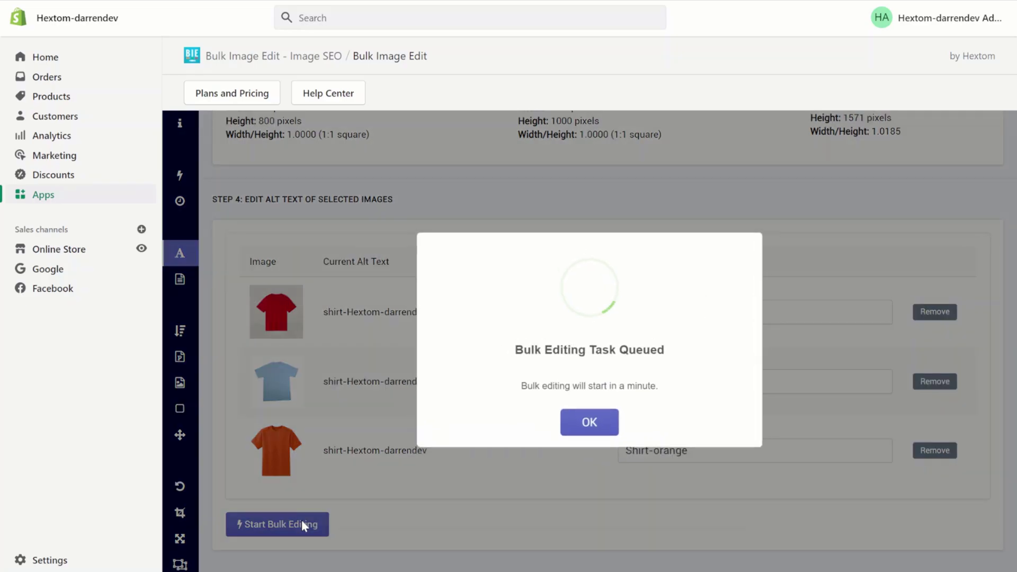
# Dismiss the Task Queued notice and review the Shirt-red, Shirt-blue, Shirt-orange results
pyautogui.click(588, 423)
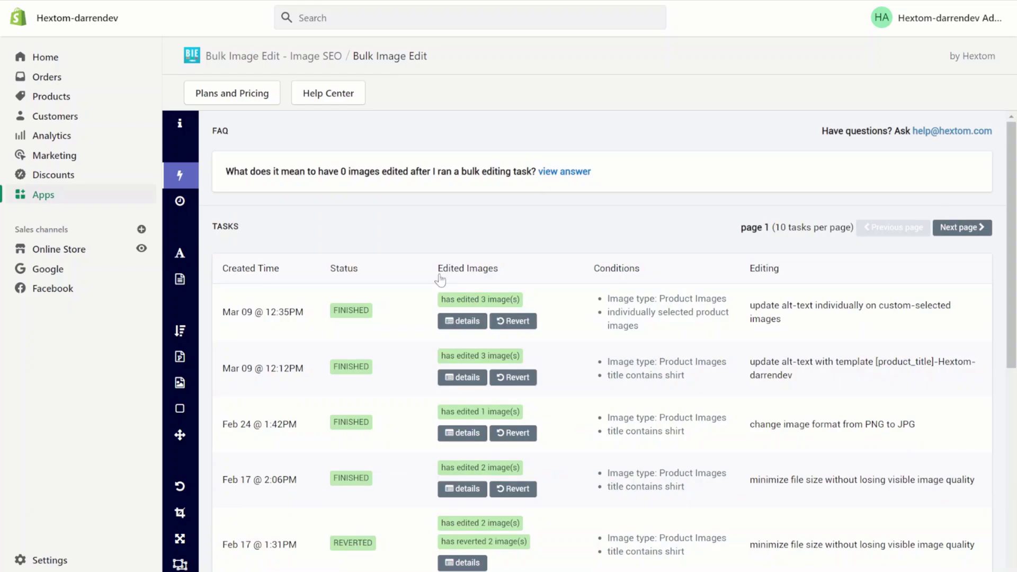
pyautogui.click(462, 320)
pyautogui.scroll(-3, 624, 322)
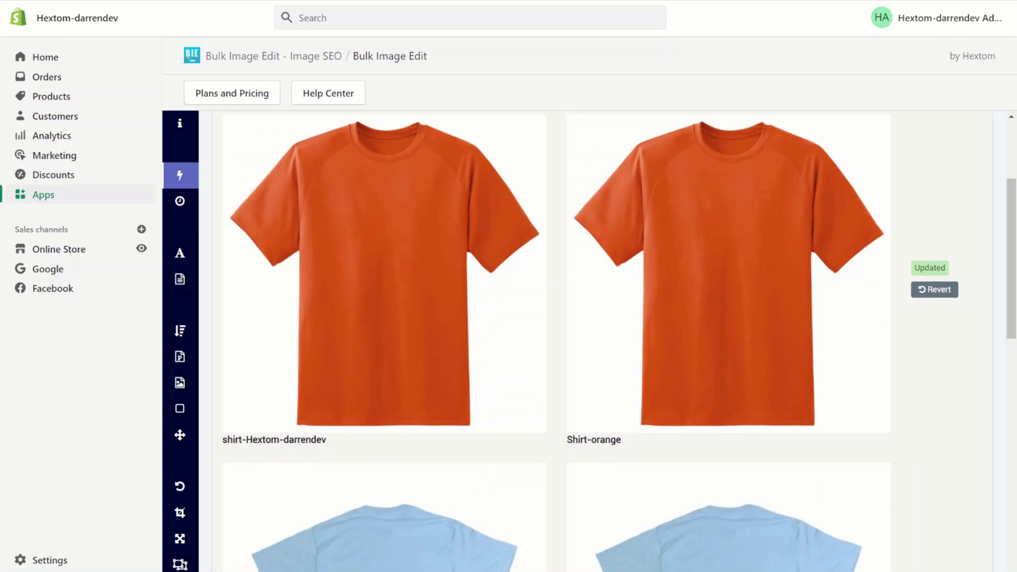
pyautogui.scroll(-4, 556, 319)
pyautogui.scroll(-4, 556, 318)
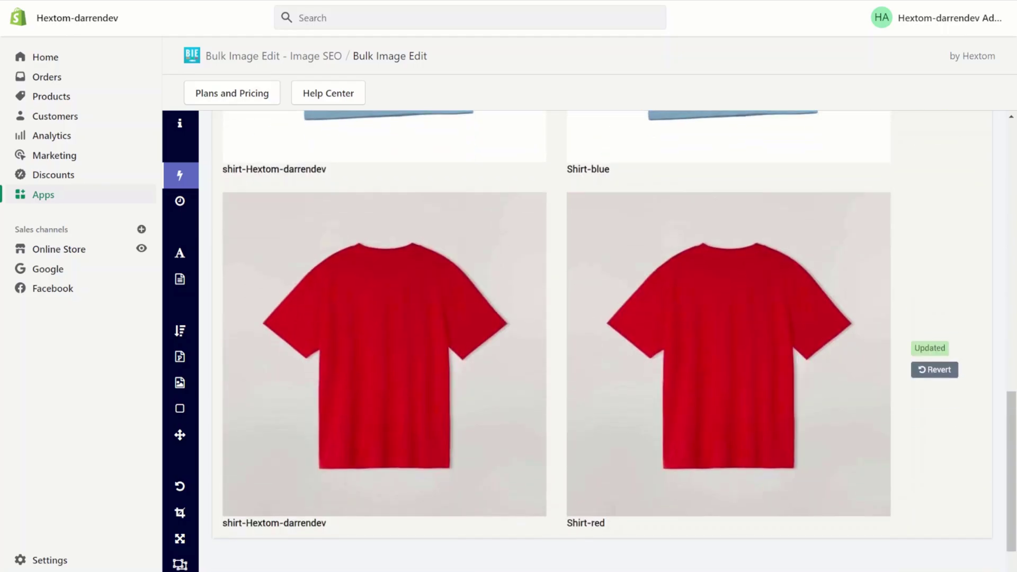
pyautogui.scroll(4, 557, 318)
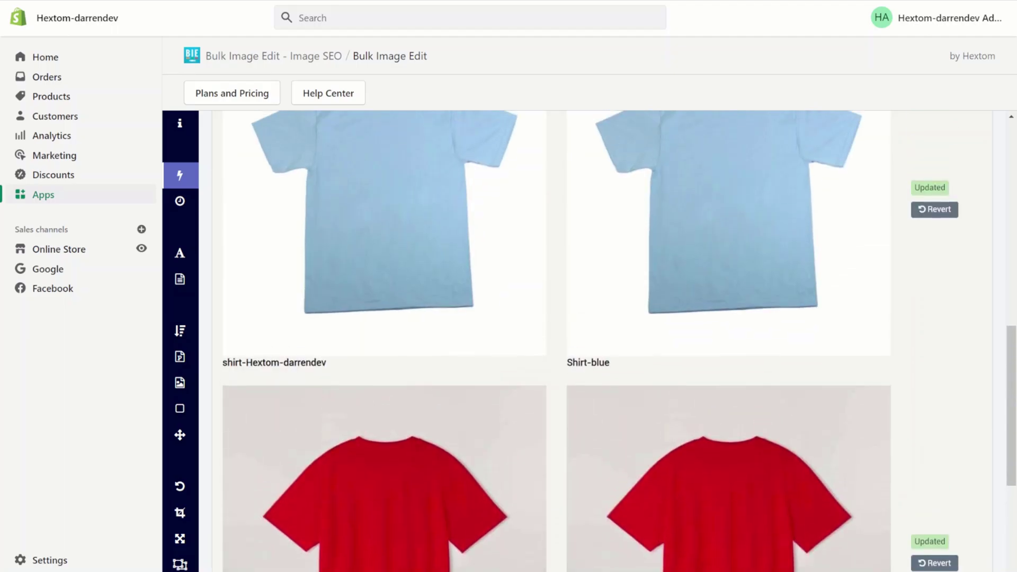